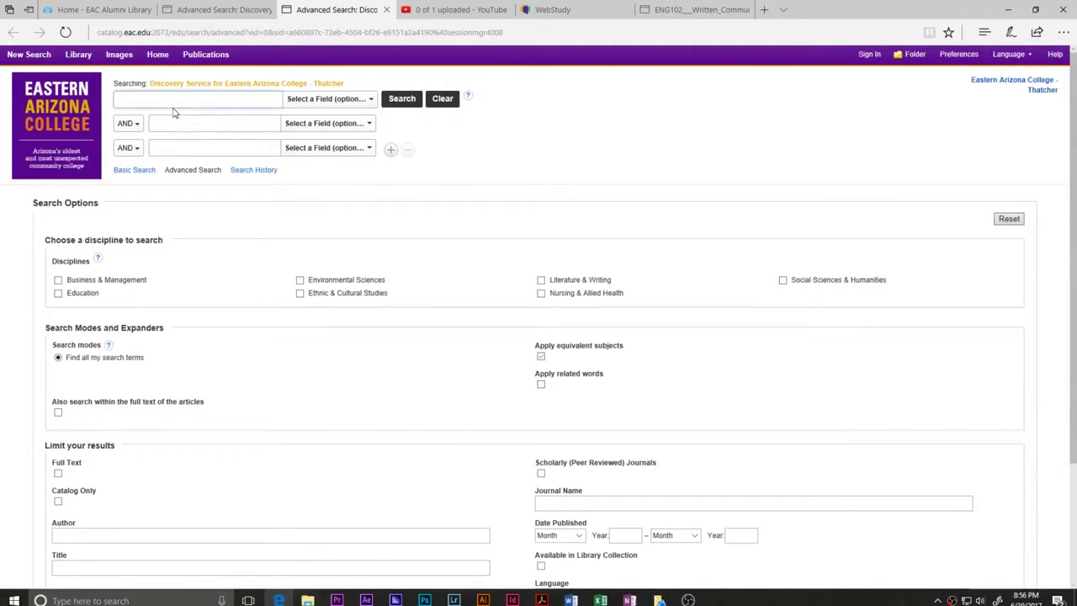
- Search for "dulce et decorum est" AND "wilfred owen", limited to Literature & Writing, full text and scholarly (peer reviewed) journals
click(217, 11)
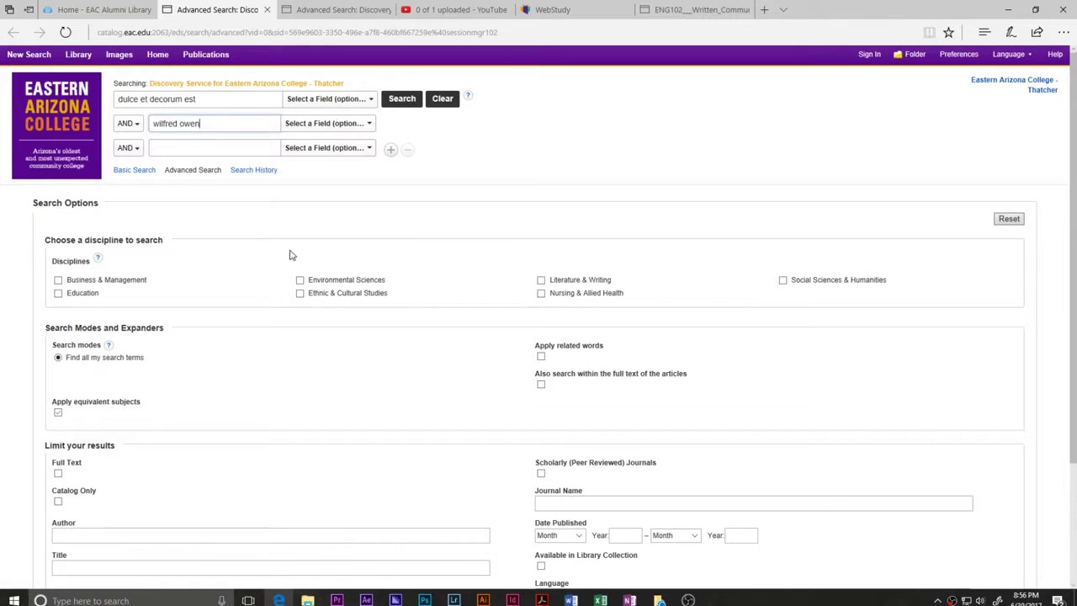
click(541, 280)
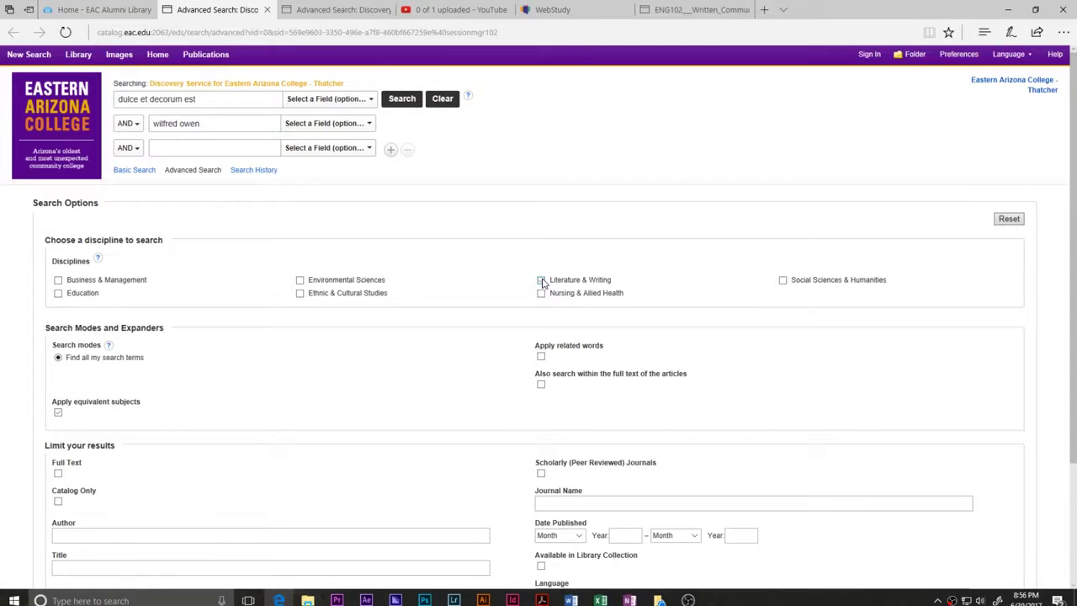
scroll(194, 305, down, 3)
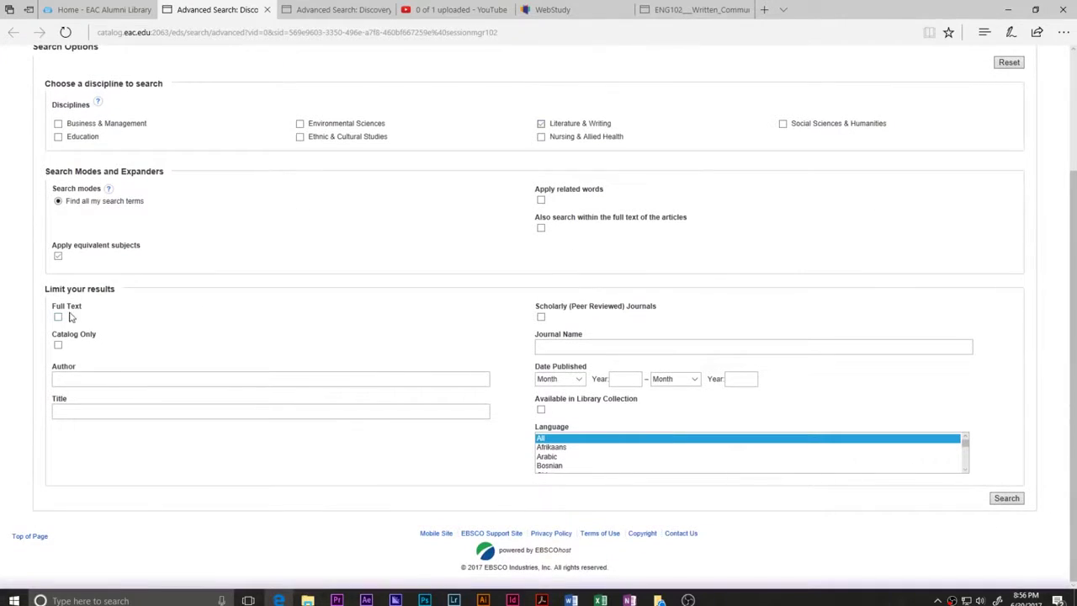
click(58, 317)
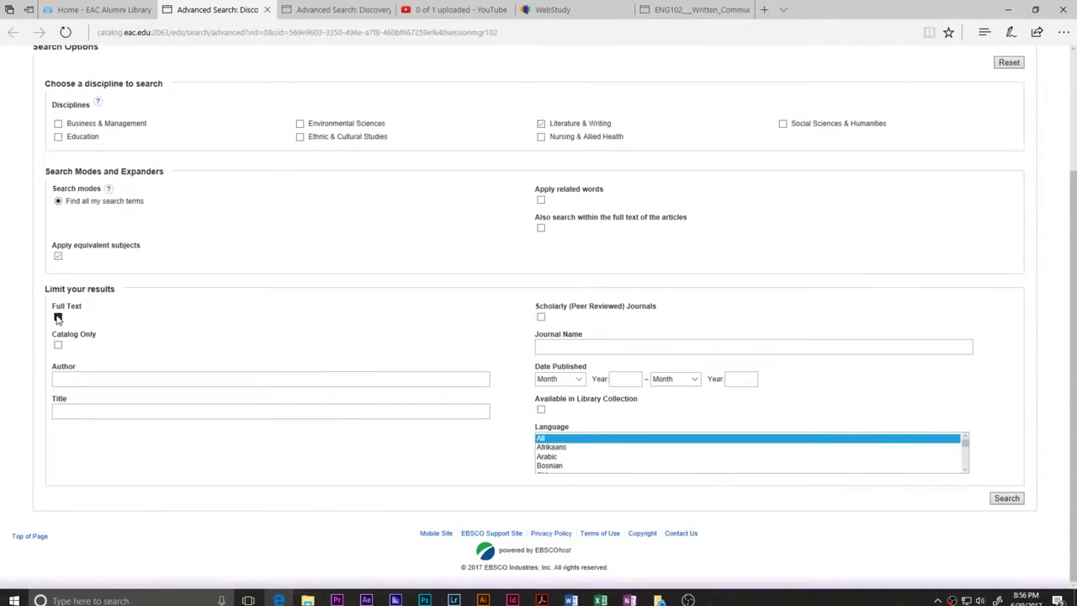
click(541, 316)
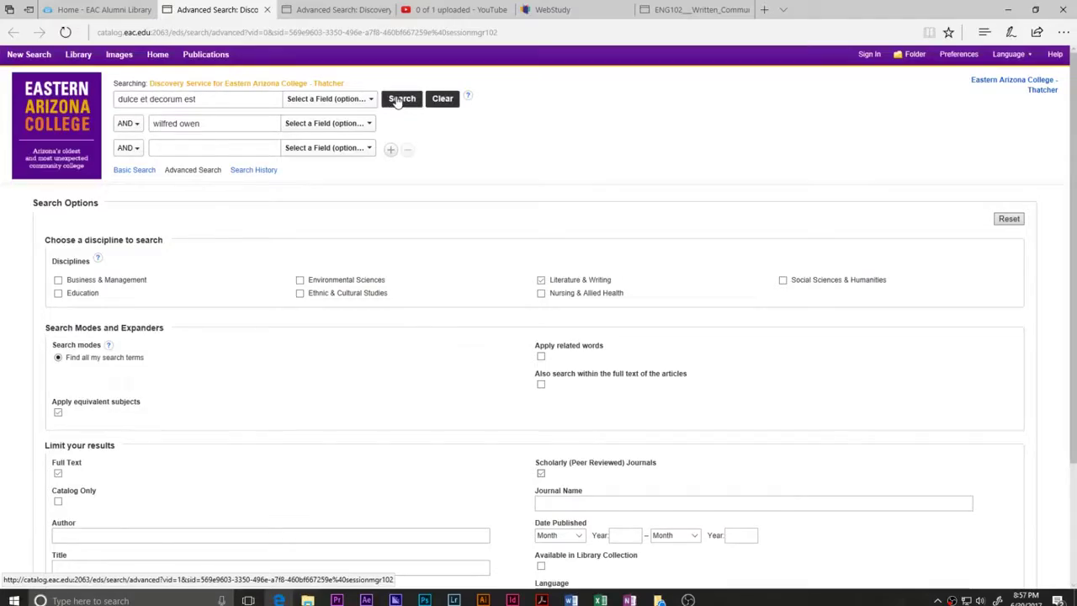
click(399, 100)
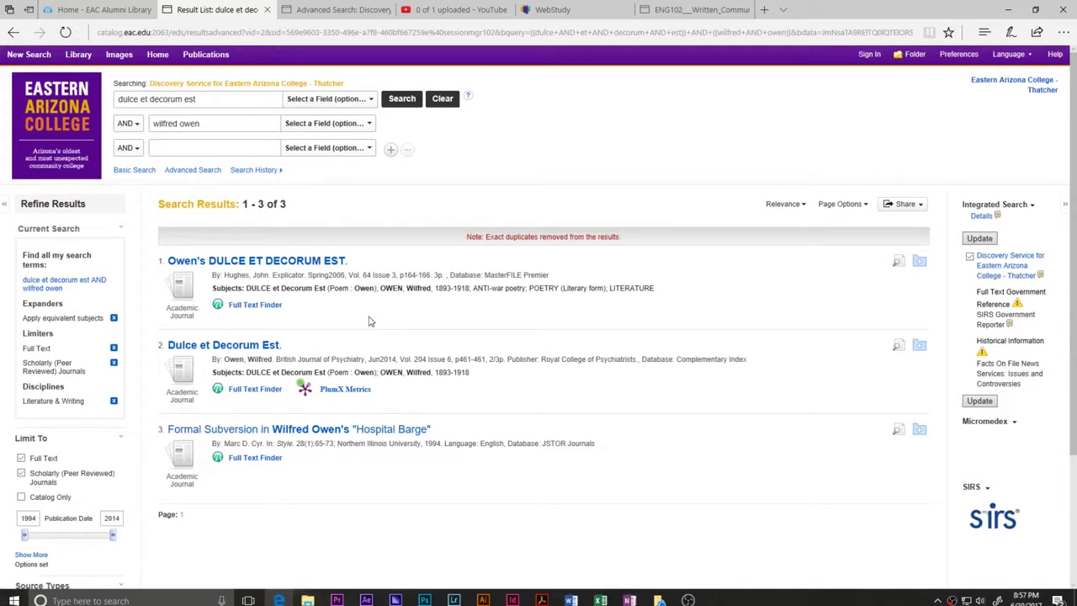
- Look up full text for the first two results and open the second one, "Dulce et Decorum Est," at the publisher's site
click(255, 305)
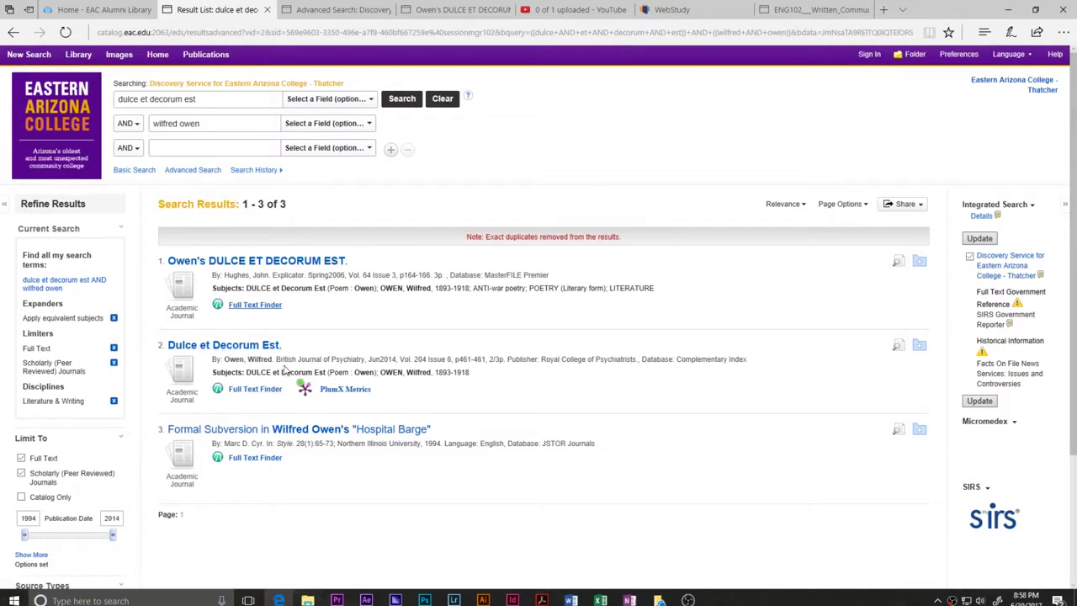
click(239, 394)
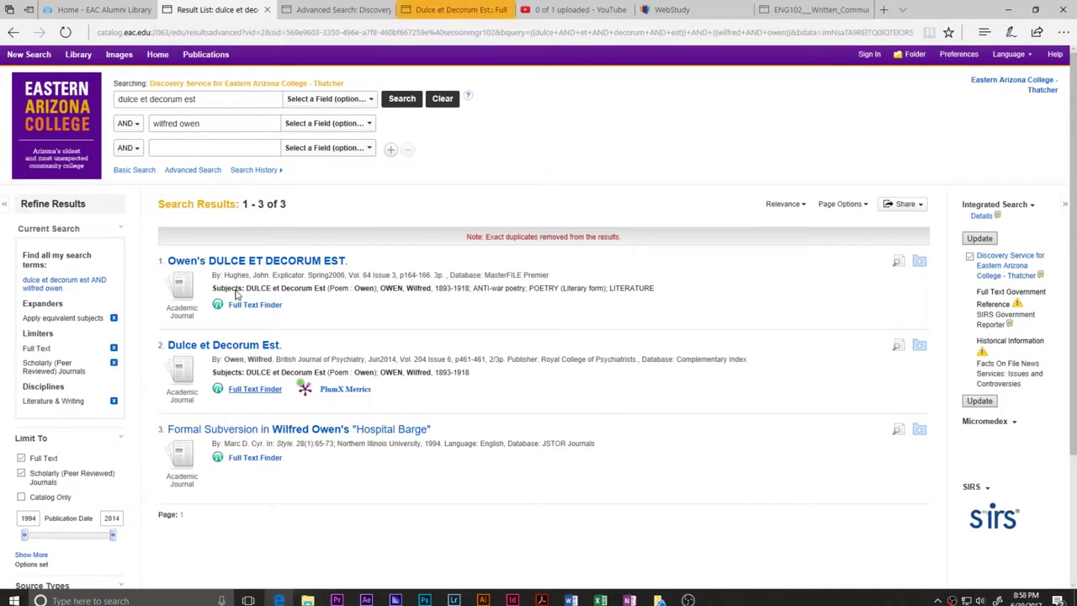
click(448, 11)
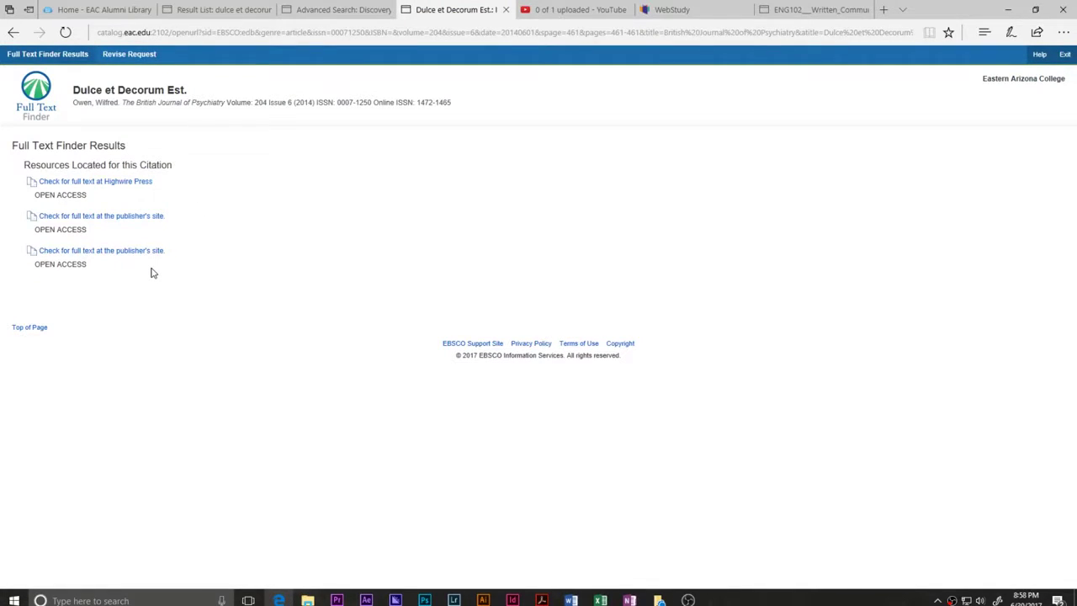
click(130, 217)
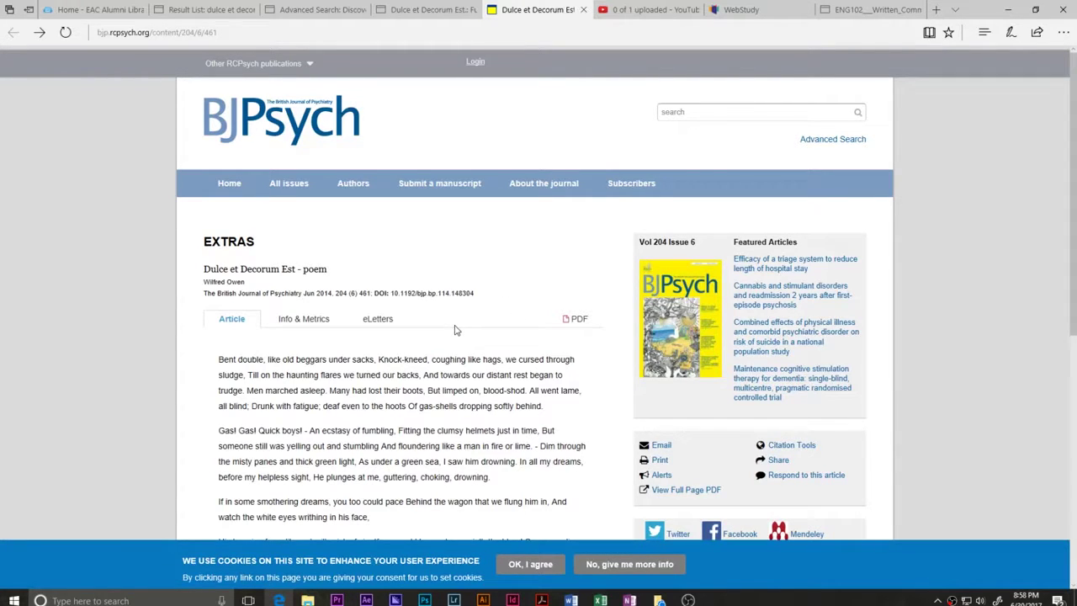
- Open the full-page PDF of the "Dulce et Decorum Est" poem and view the document
click(578, 324)
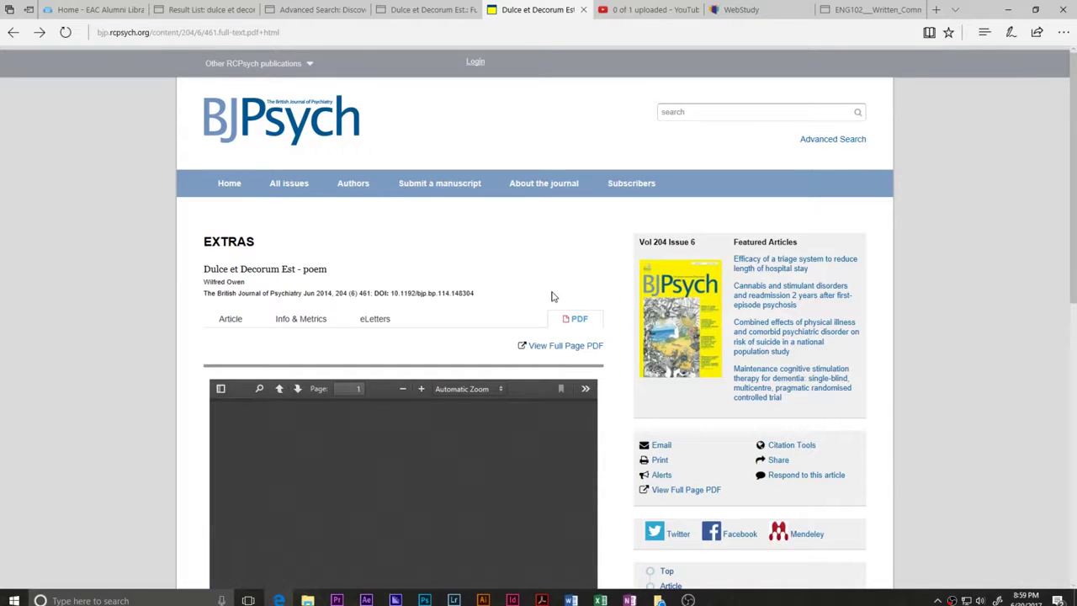
scroll(522, 277, down, 4)
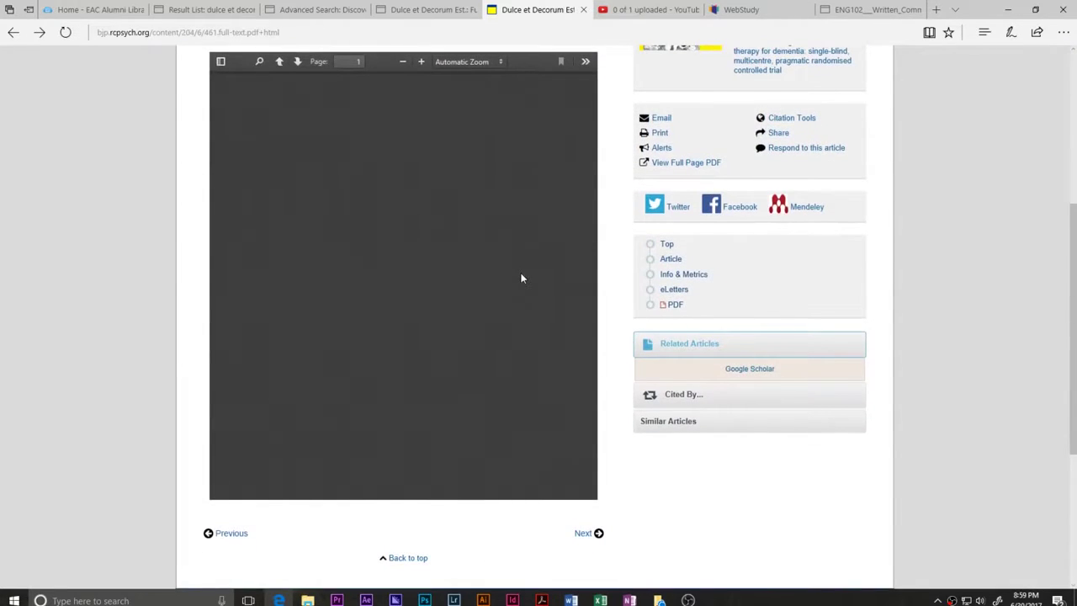
scroll(522, 278, up, 1)
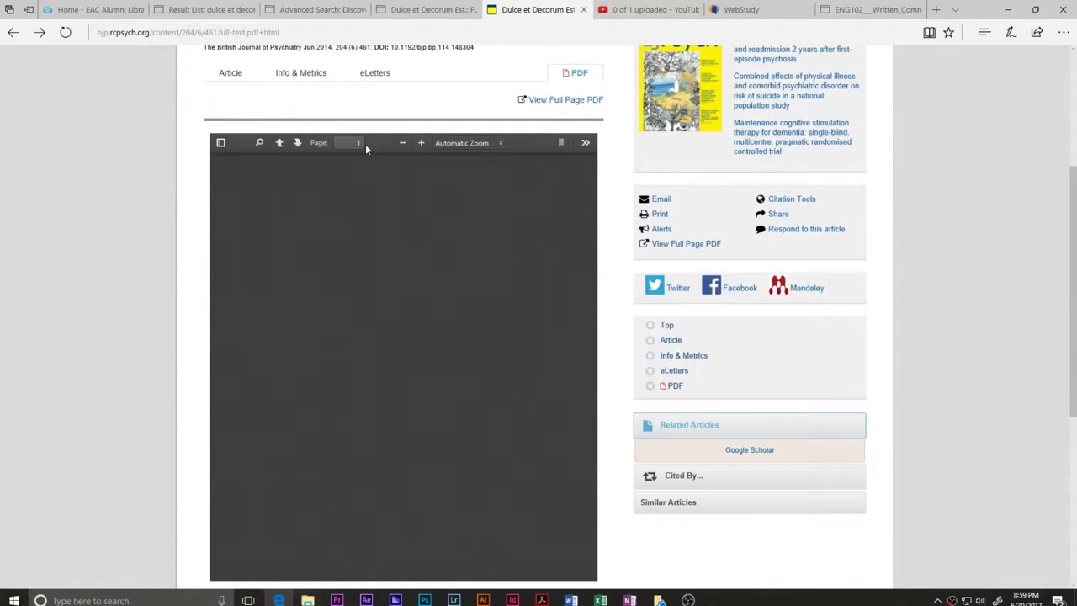
scroll(513, 211, down, 2)
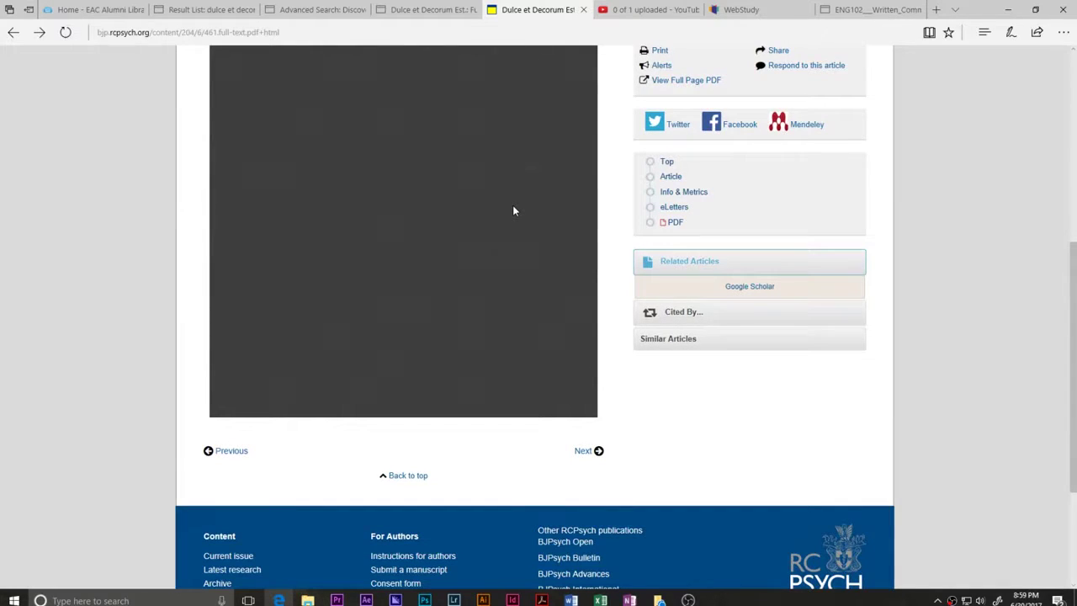
scroll(513, 210, up, 2)
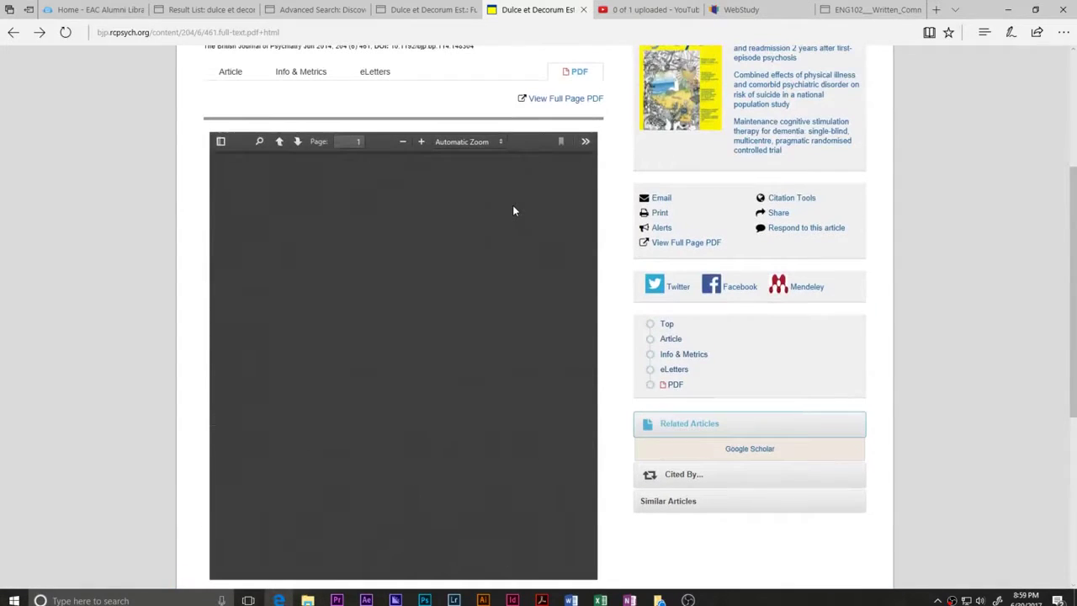
click(680, 244)
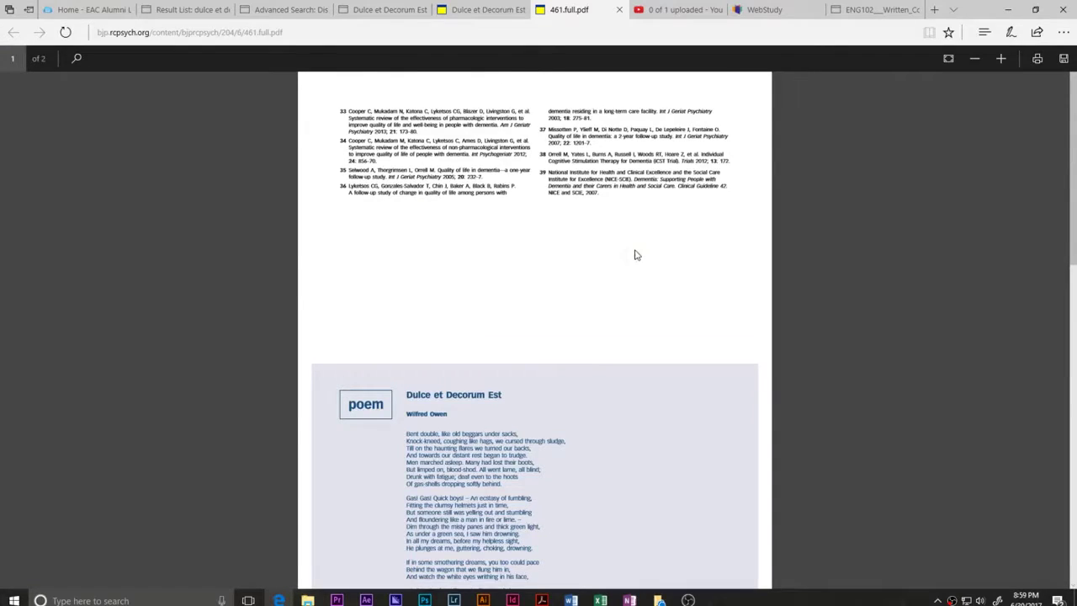
scroll(635, 253, down, 4)
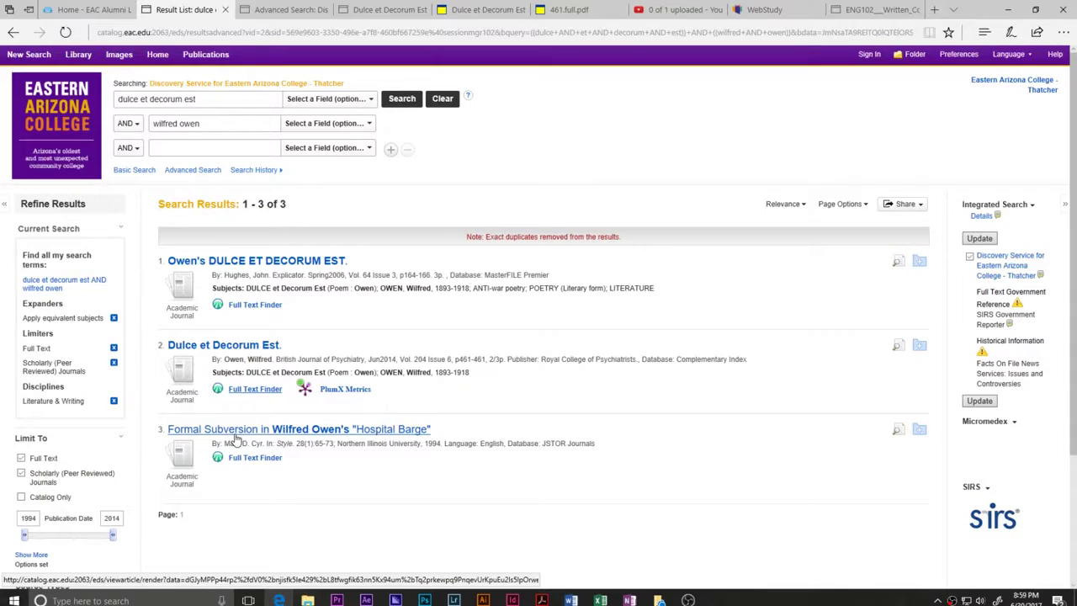
- Open the detailed record of "Formal Subversion in Wilfred Owen's 'Hospital Barge'" from the result list and review its description
click(237, 436)
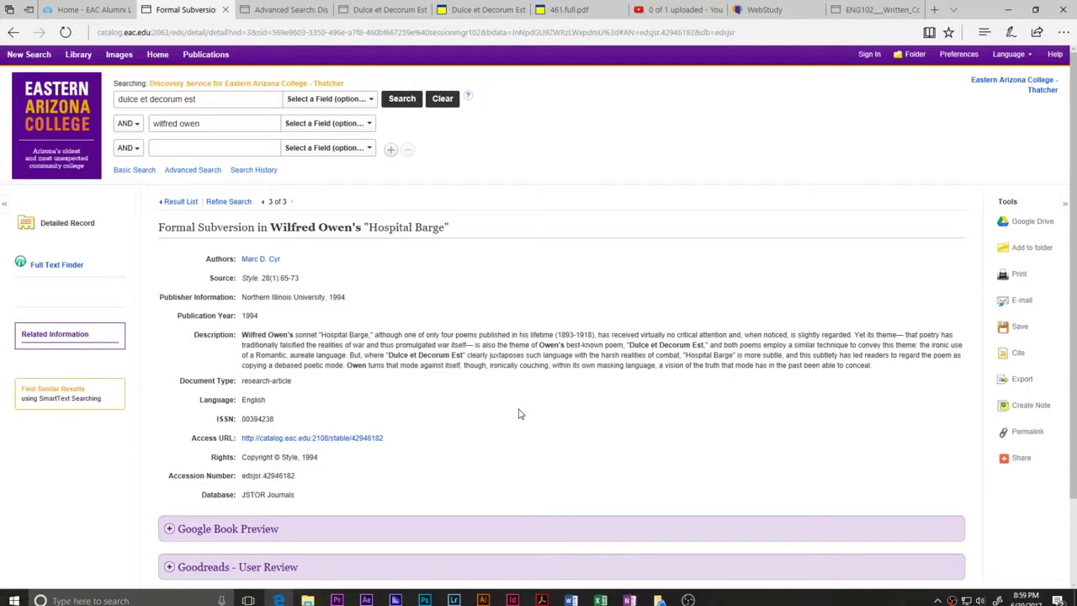
scroll(519, 413, down, 3)
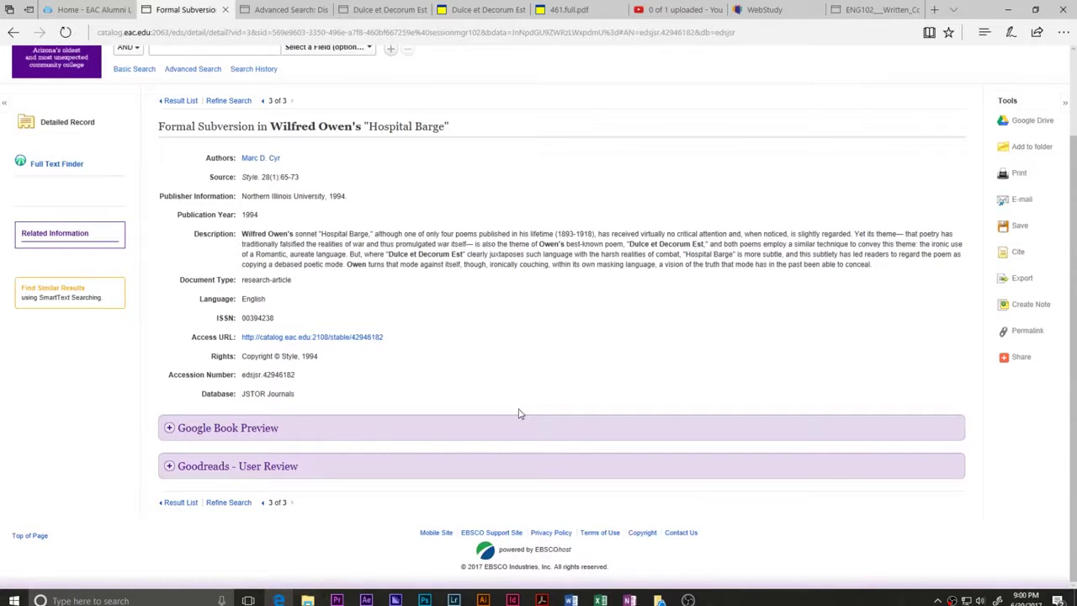
scroll(510, 413, up, 3)
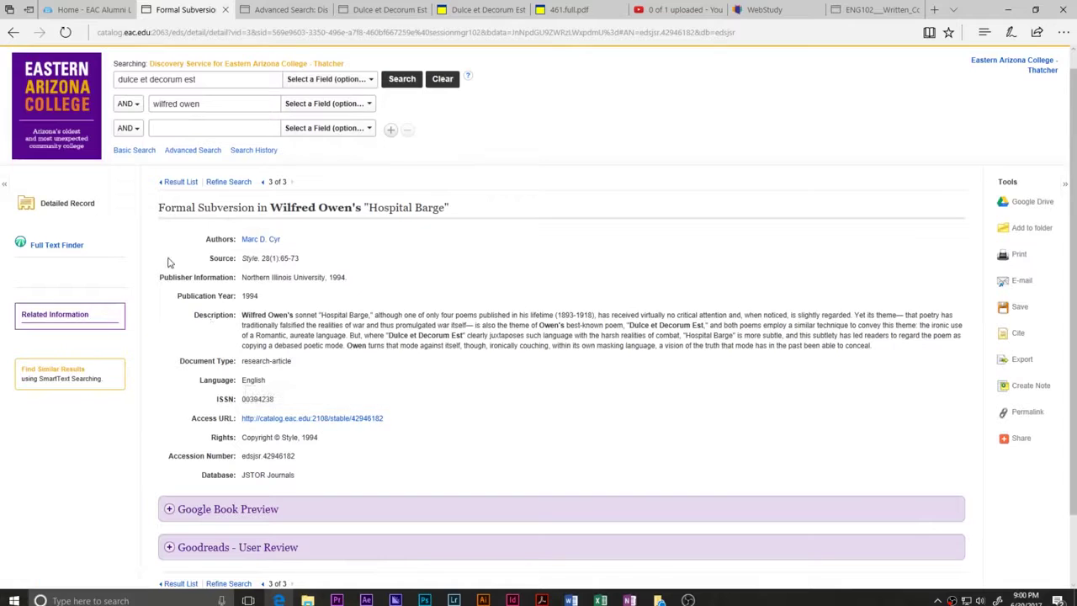
- Find the "Hospital Barge" article's full text through Academic OneFile and open the article
click(67, 245)
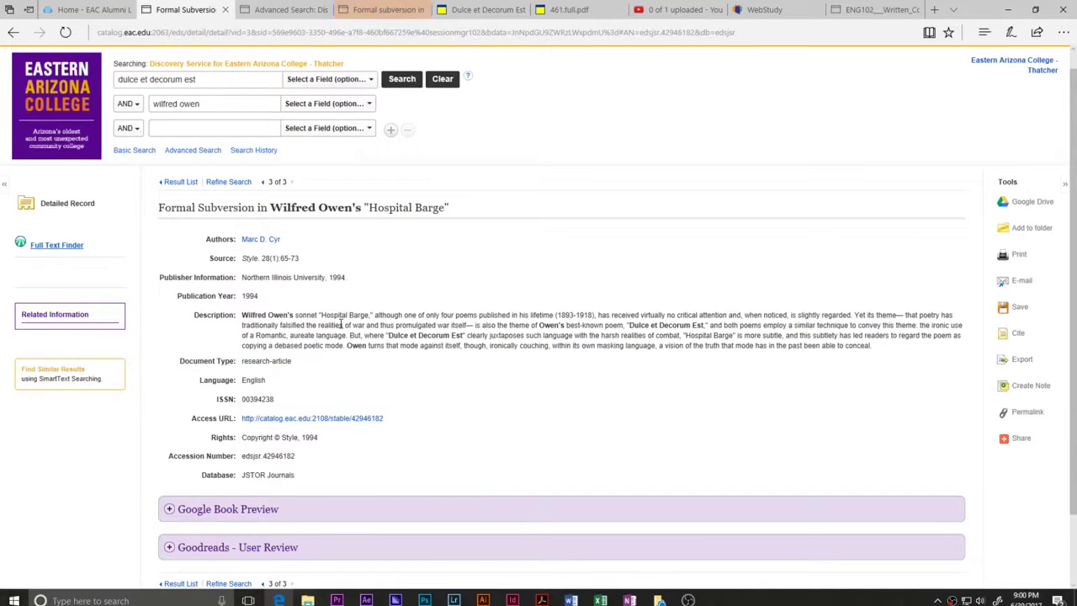
click(384, 10)
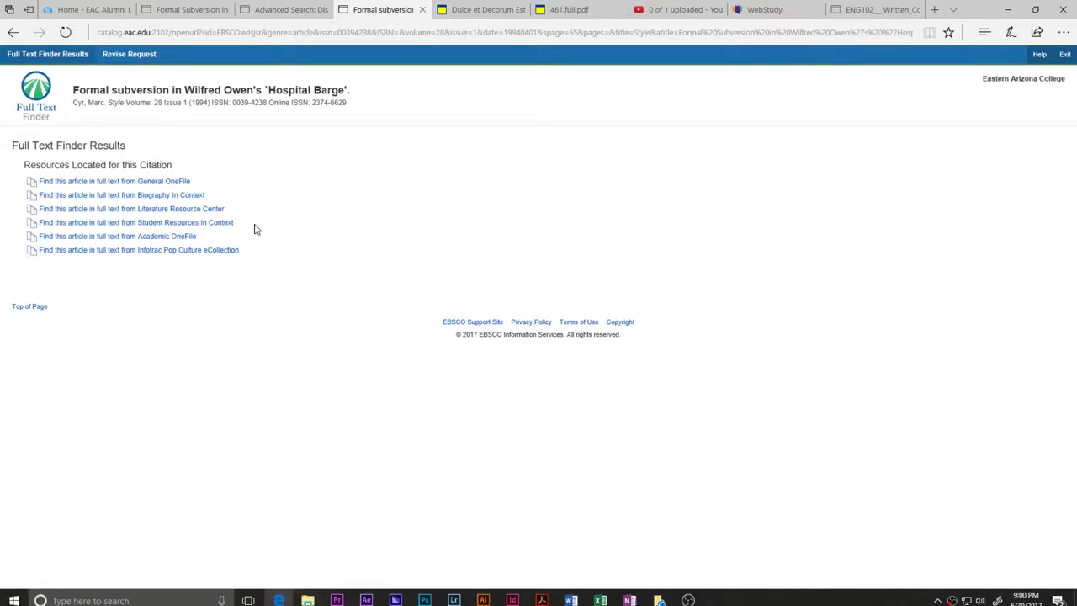
click(169, 237)
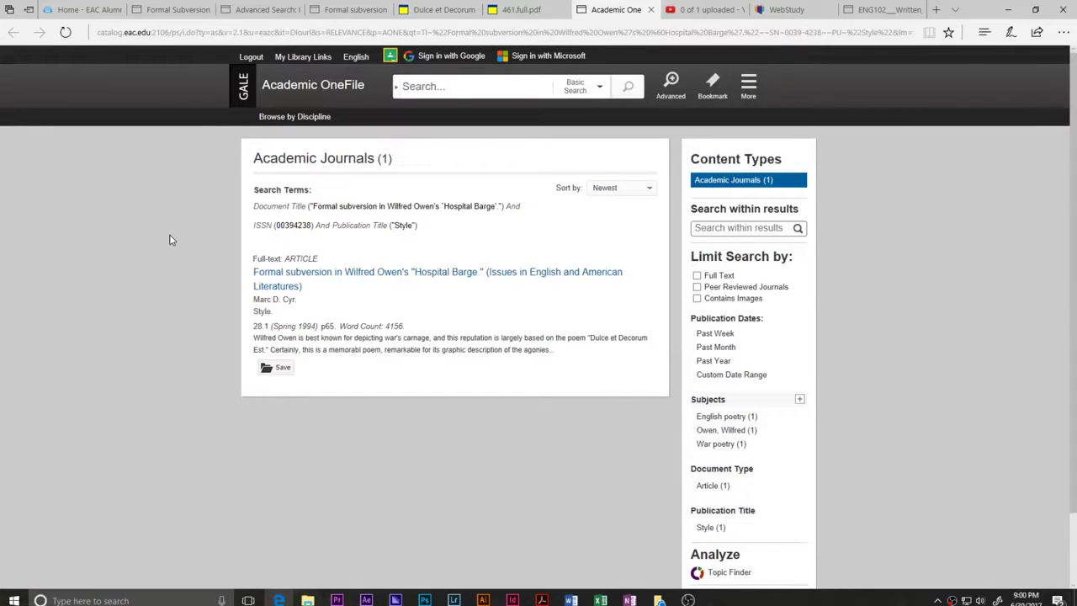
click(303, 278)
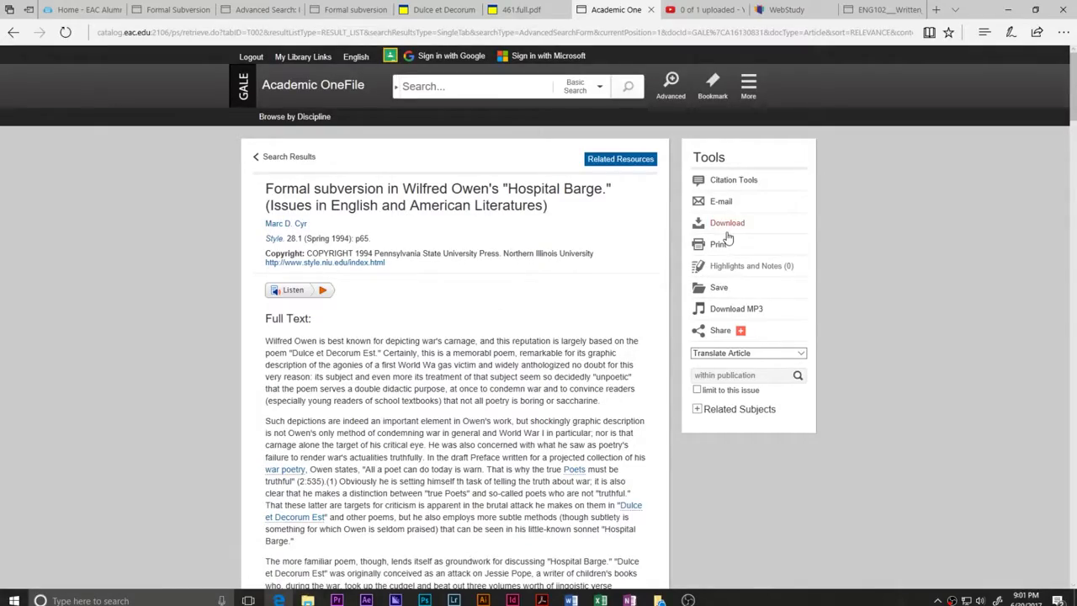
- Examine the "Hospital Barge" article's full text from the introduction through its notes and works cited
scroll(520, 337, down, 20)
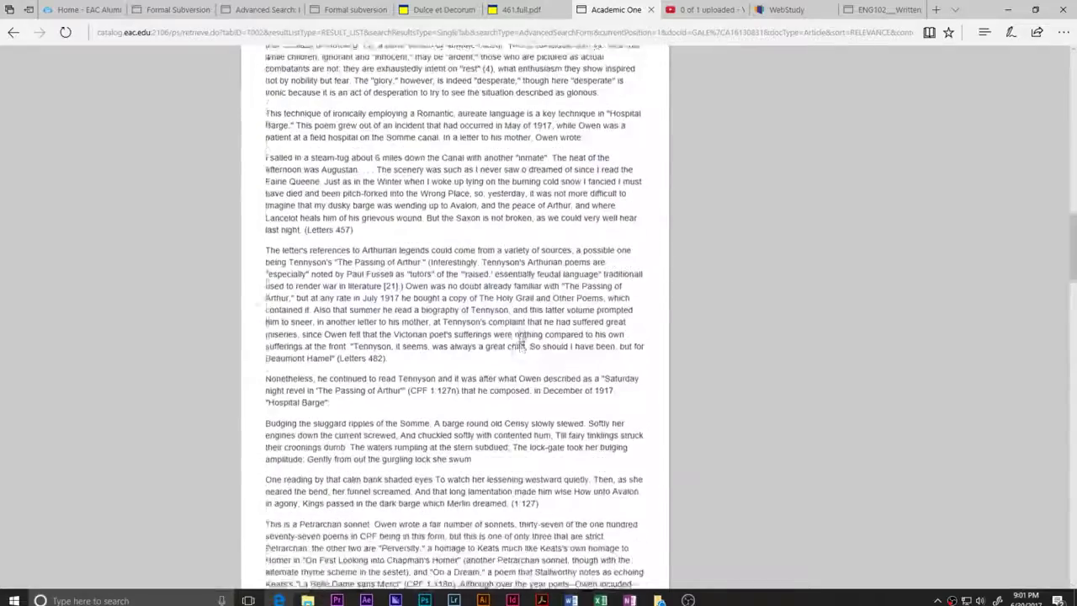
scroll(520, 338, down, 15)
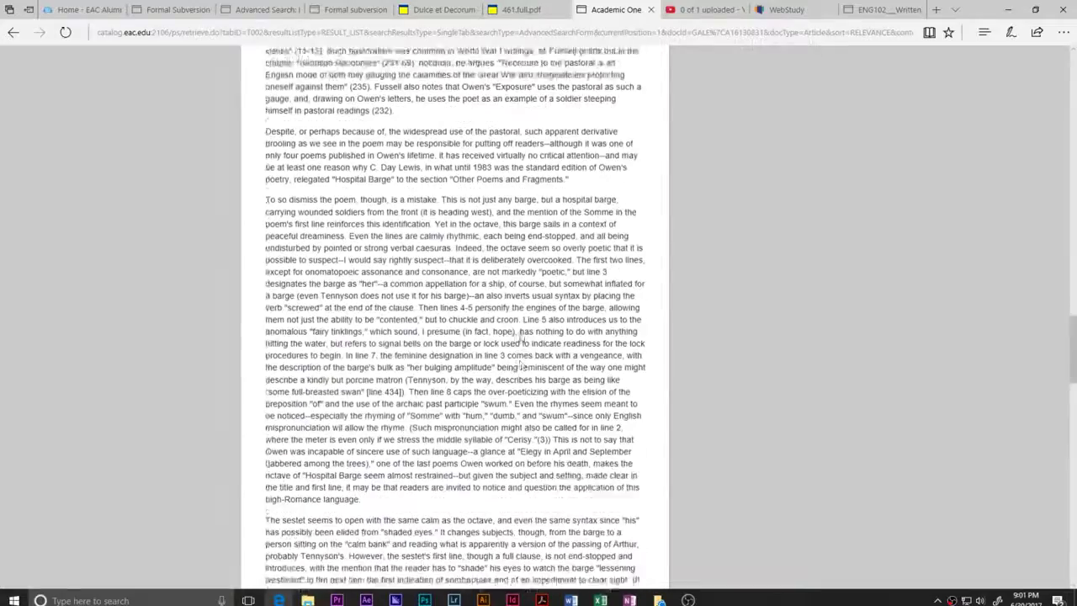
scroll(520, 337, down, 20)
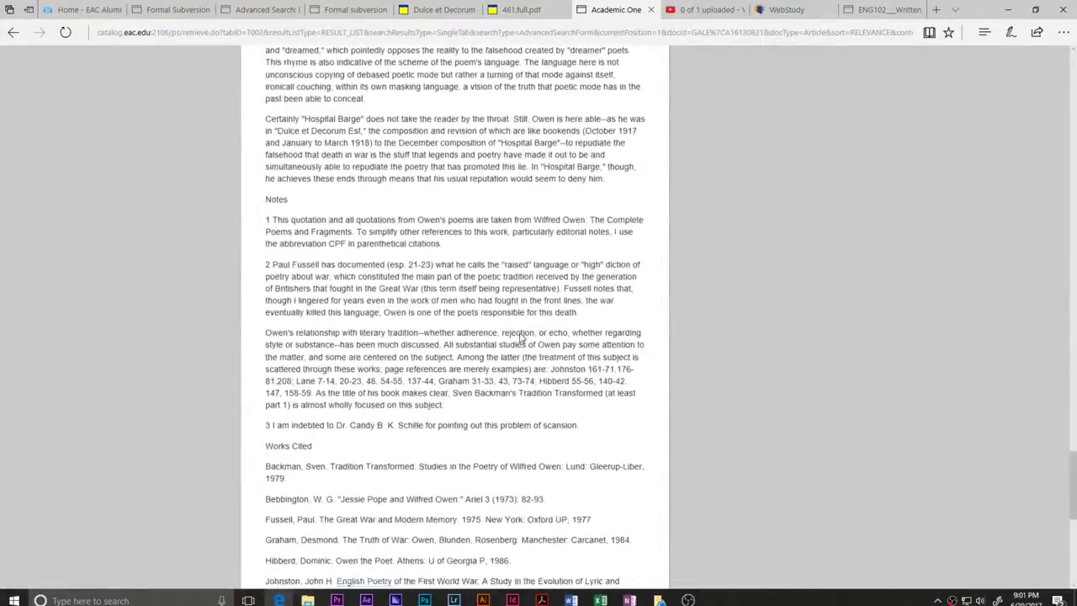
scroll(520, 338, up, 20)
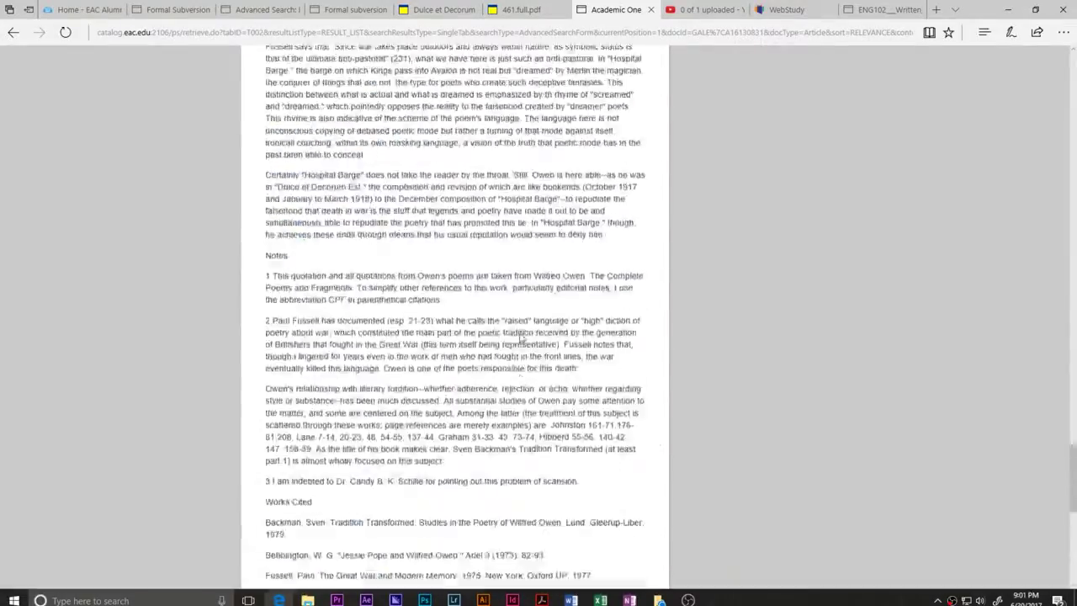
scroll(520, 337, up, 15)
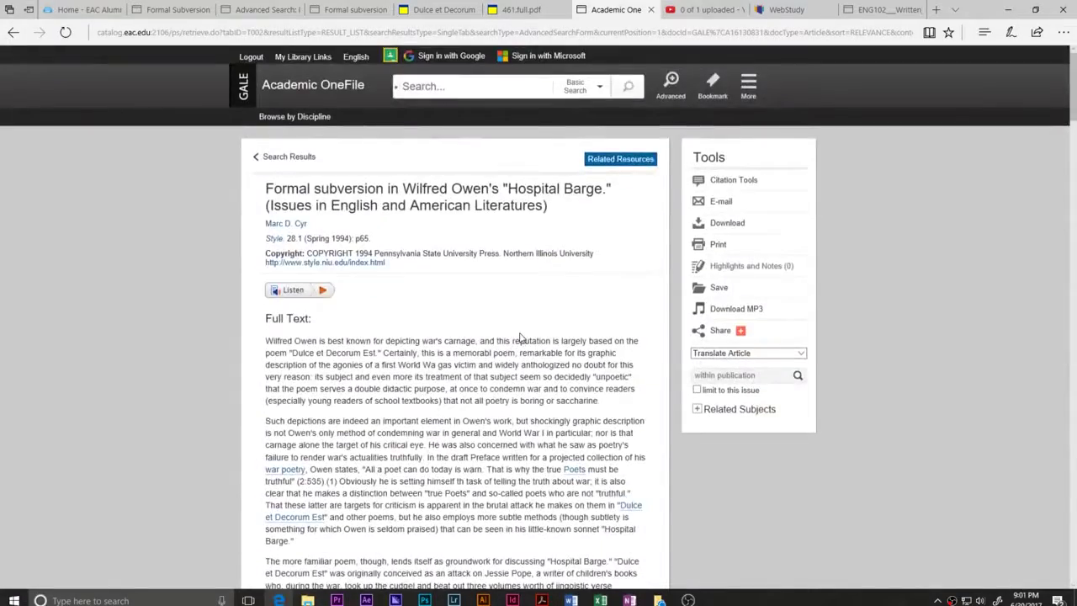
scroll(345, 171, down, 4)
scroll(345, 170, up, 2)
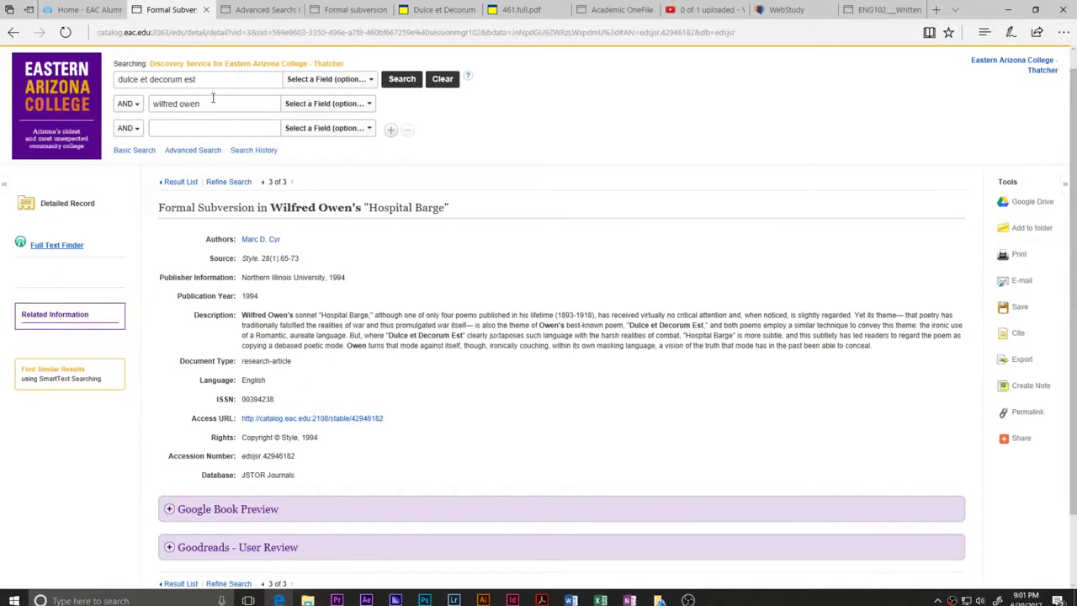
- Remove "wilfred owen" from the second search term and rerun the search for "dulce et decorum est" alone
drag(213, 98, 67, 101)
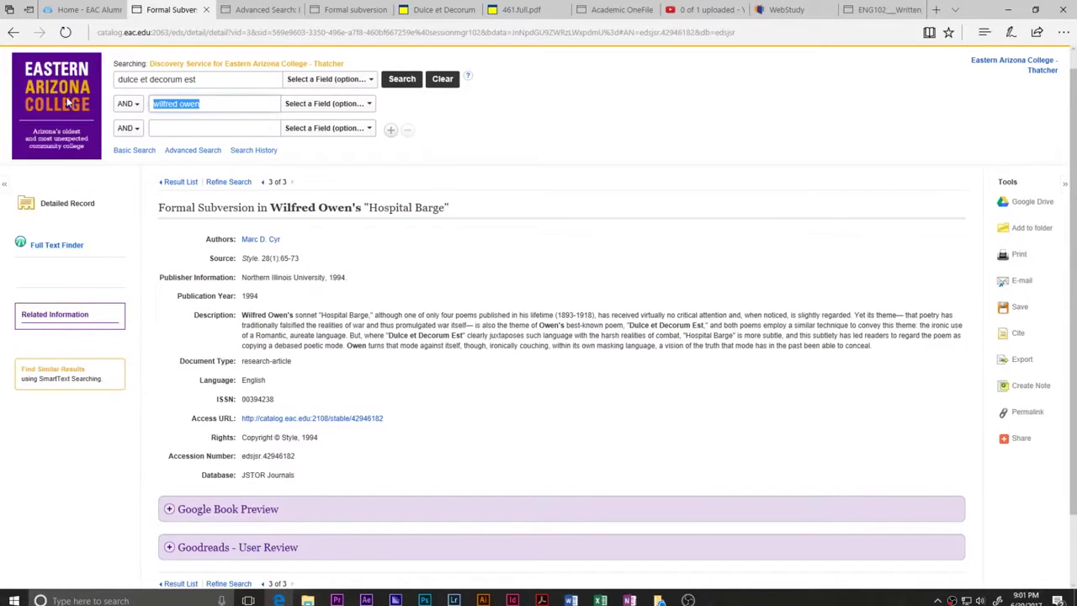
key(BackSpace)
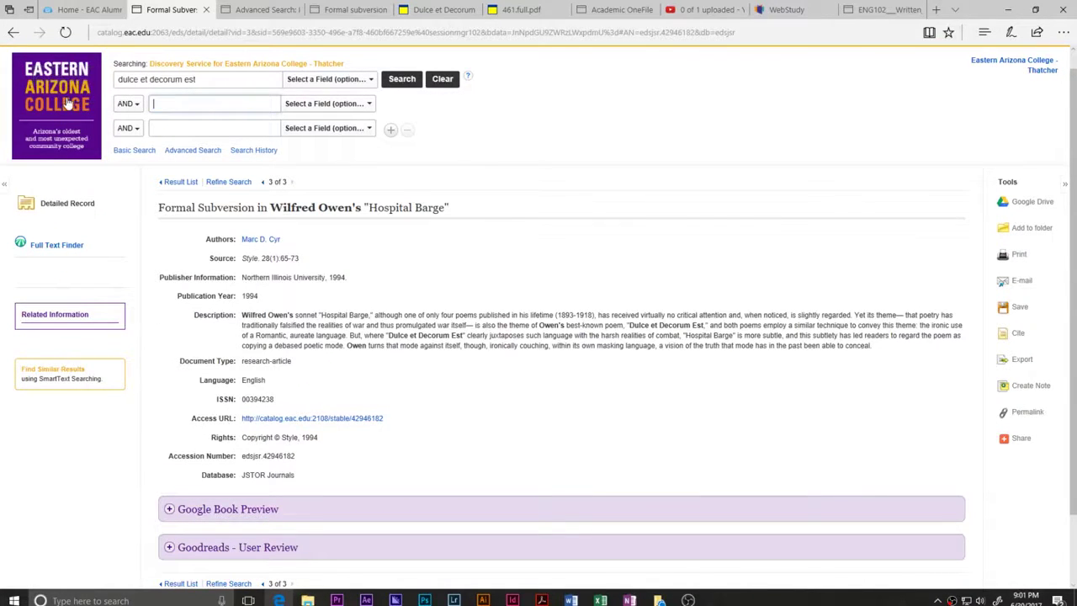
click(403, 80)
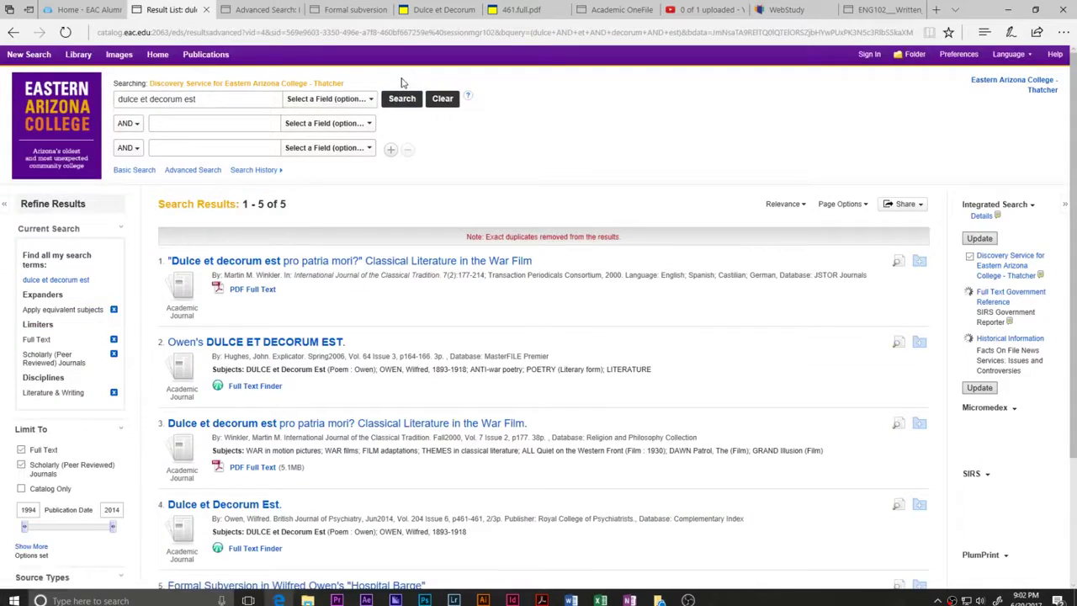
- Review the new results and open the PDF full text of the first one, on classical literature in the war film
scroll(500, 315, down, 2)
scroll(499, 318, up, 2)
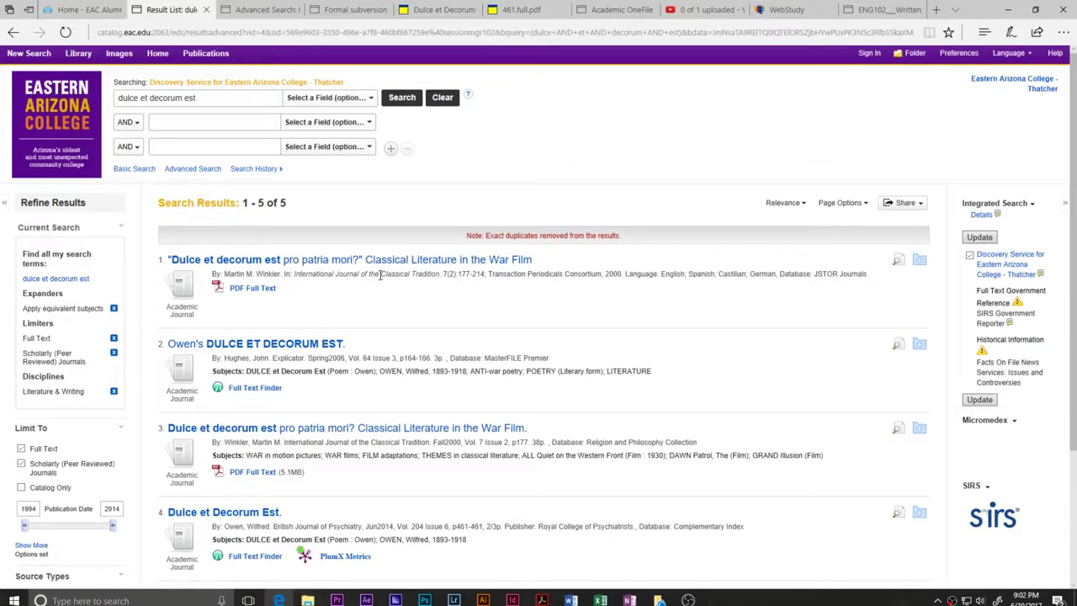
click(248, 288)
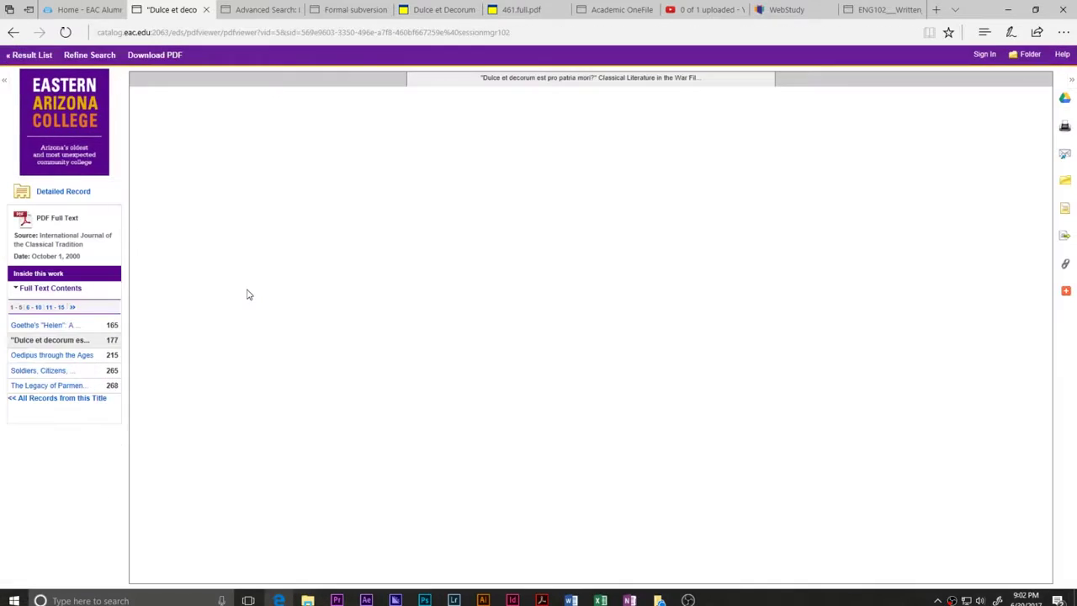